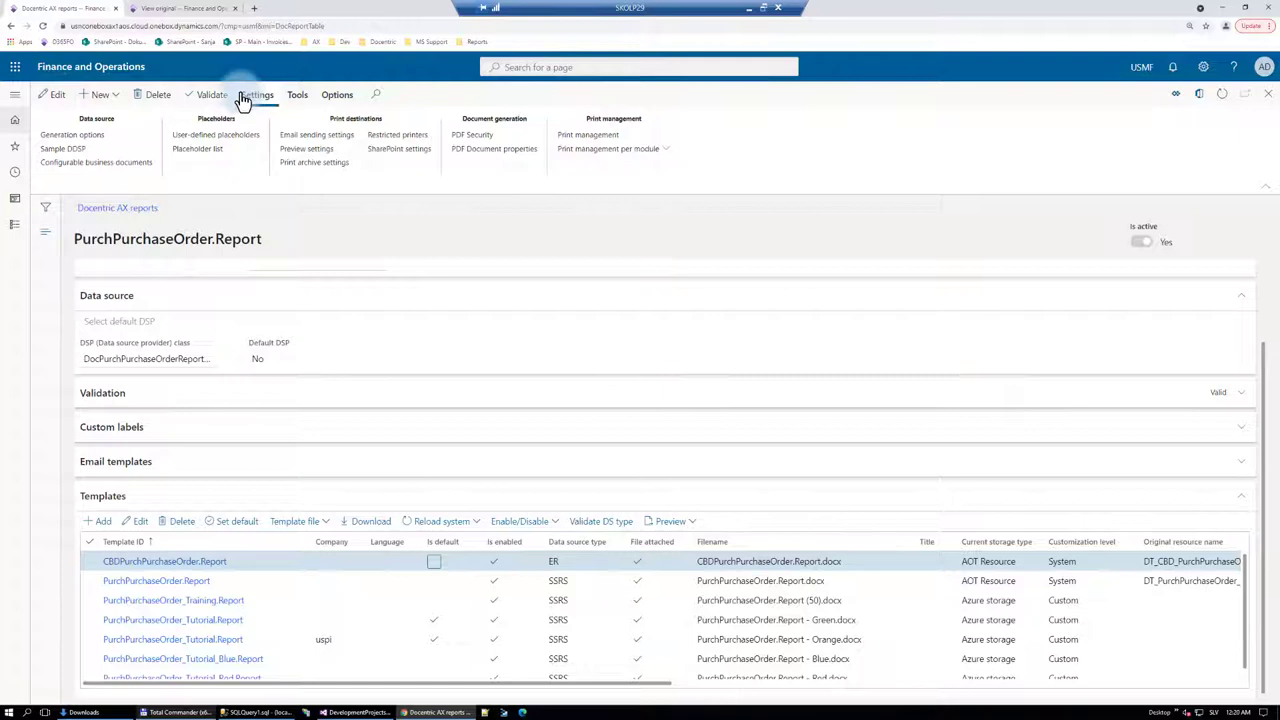
Open the data source generation options of PurchPurchaseOrder.Report for editing and set Generate DDSP when report runs to Yes
click(77, 135)
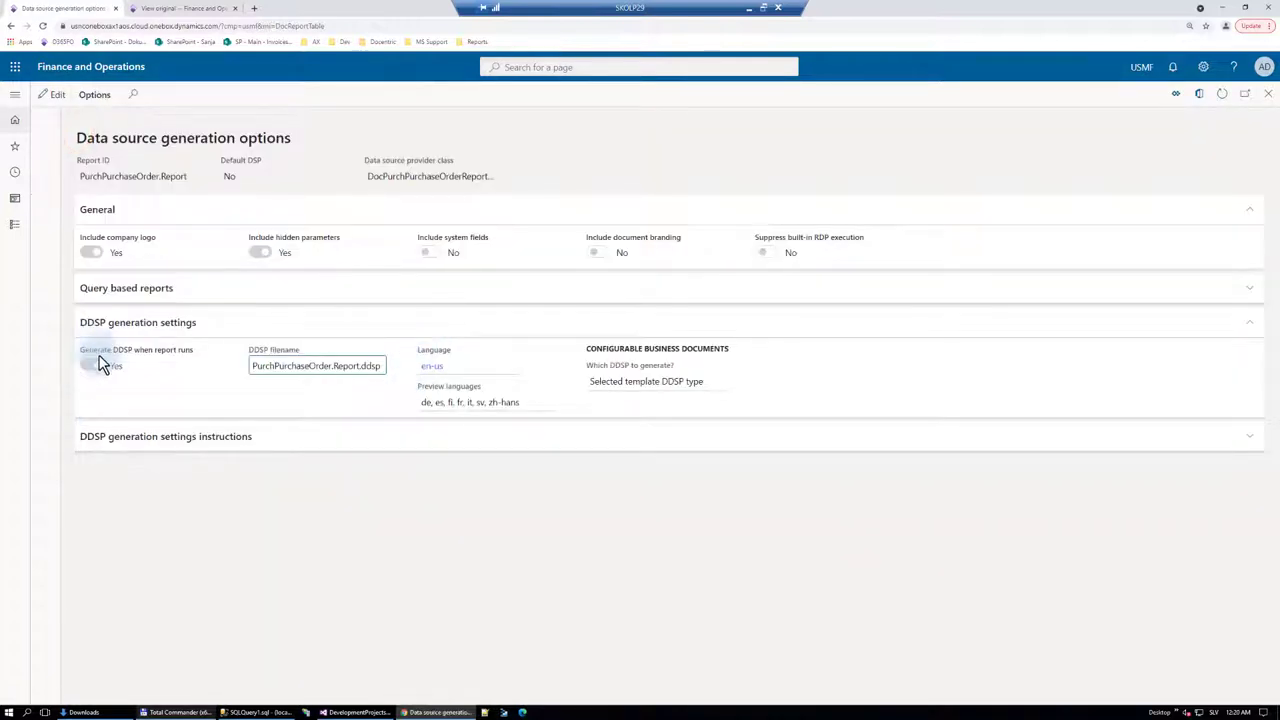
mouse_move(189, 359)
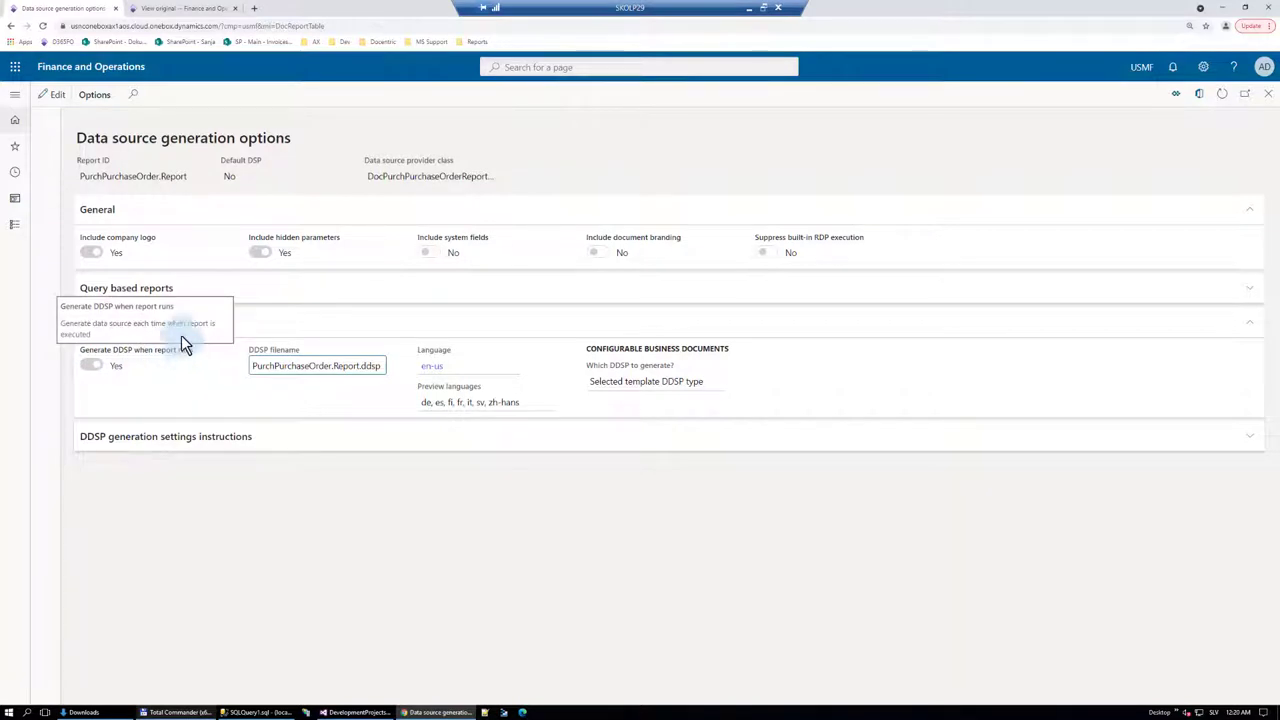
click(49, 98)
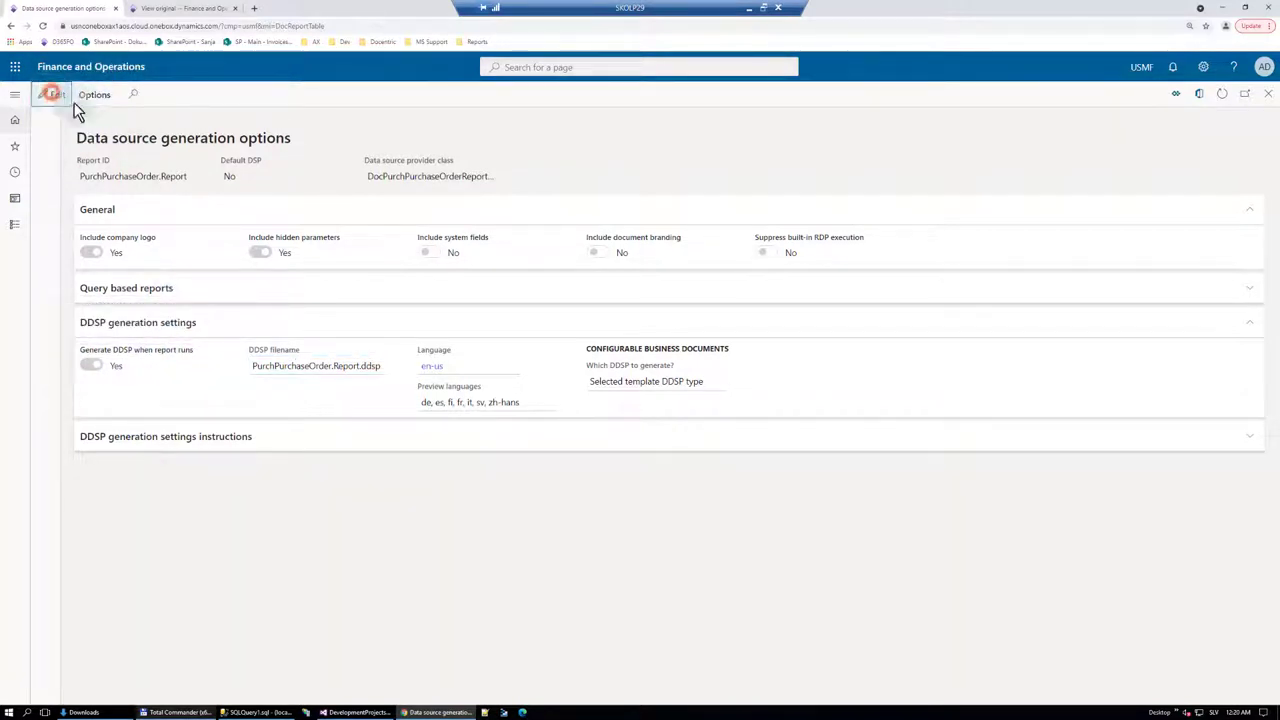
click(100, 366)
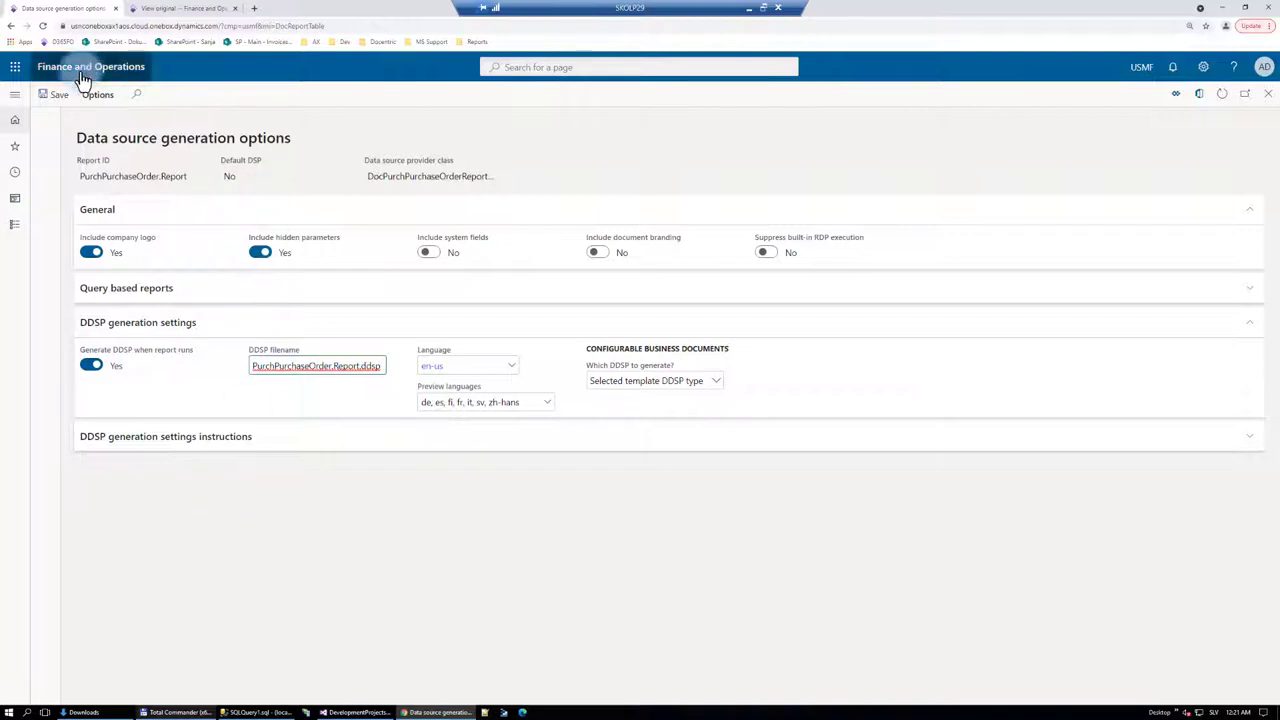
Close the original purchase order preview and look over the preview and print choices for the purchase order confirmations
click(187, 12)
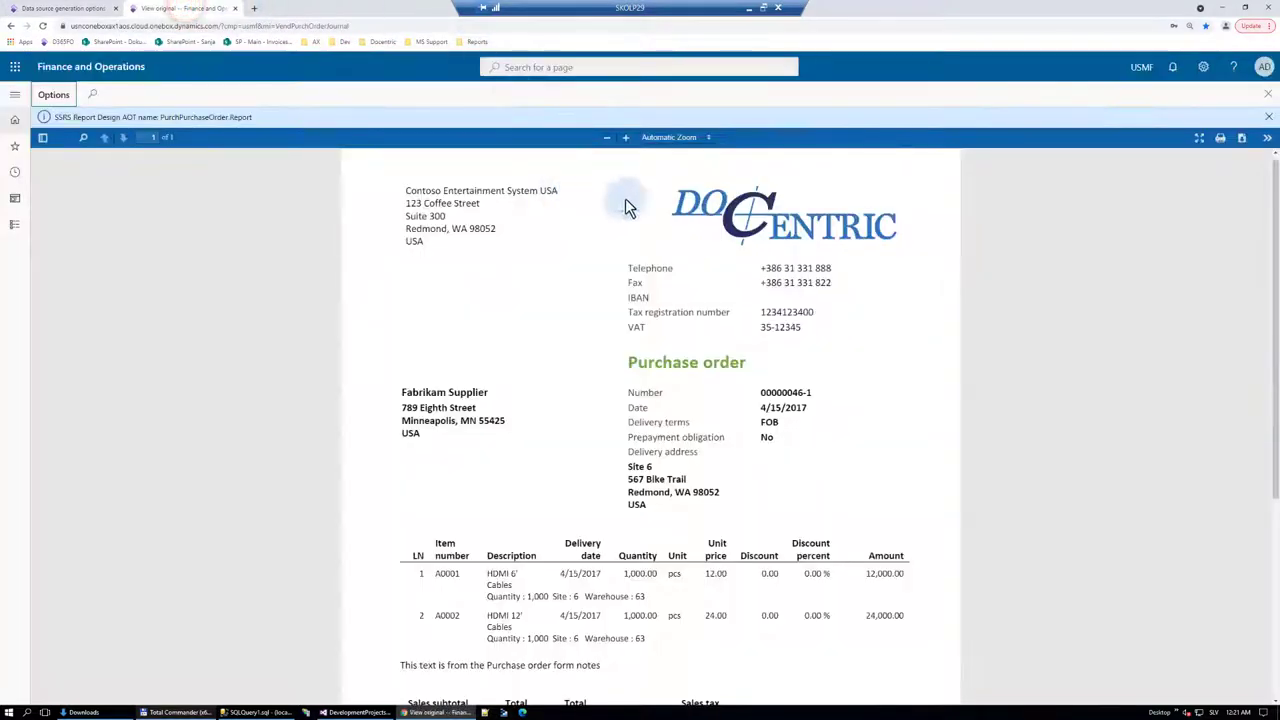
click(1268, 93)
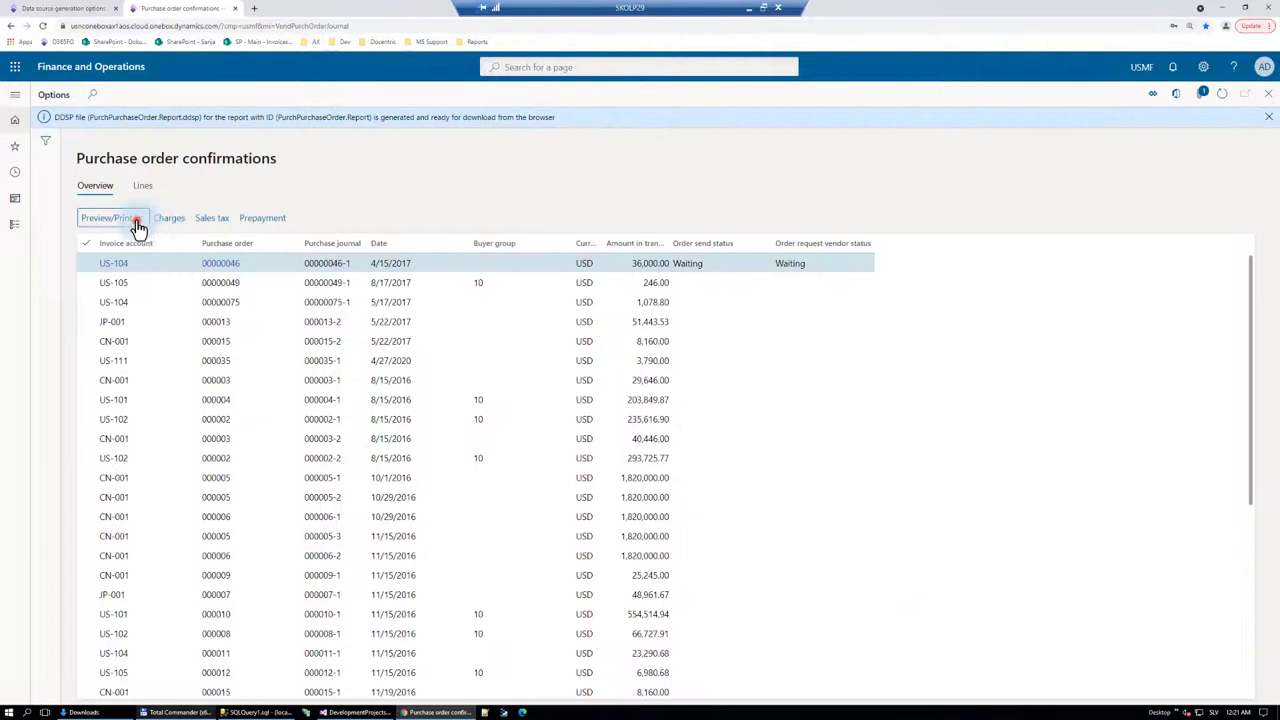
click(138, 226)
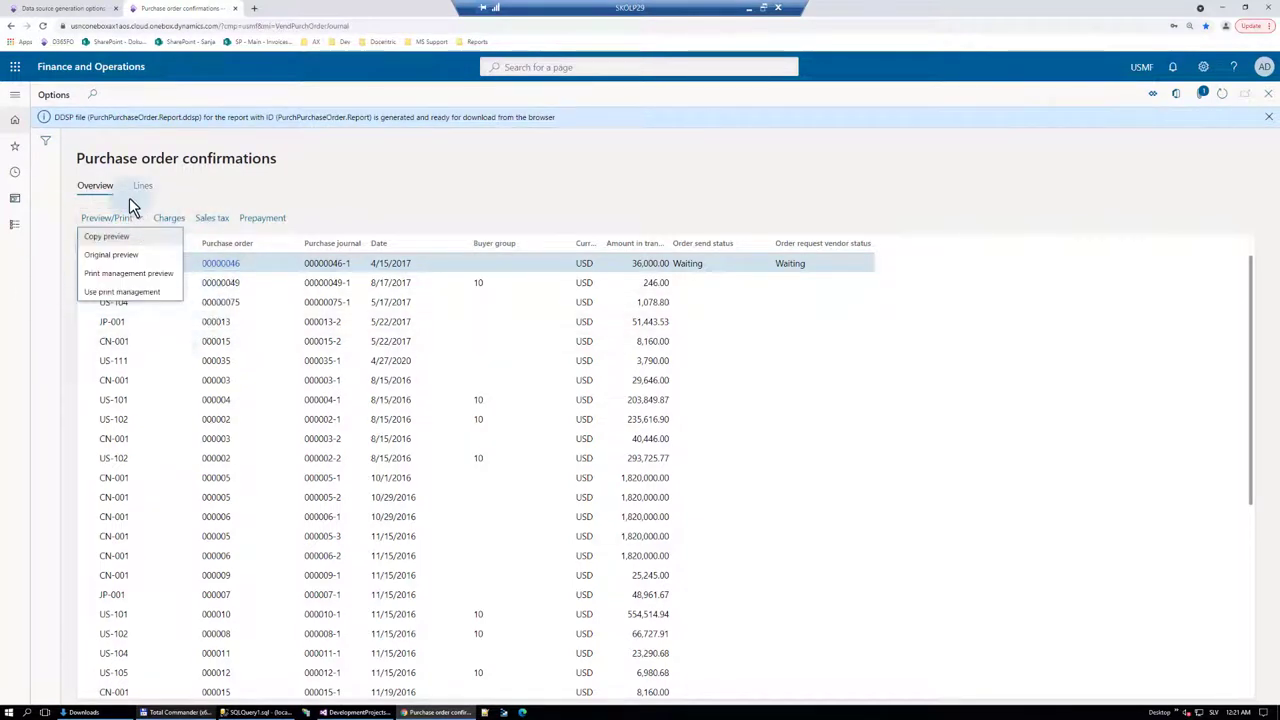
click(389, 215)
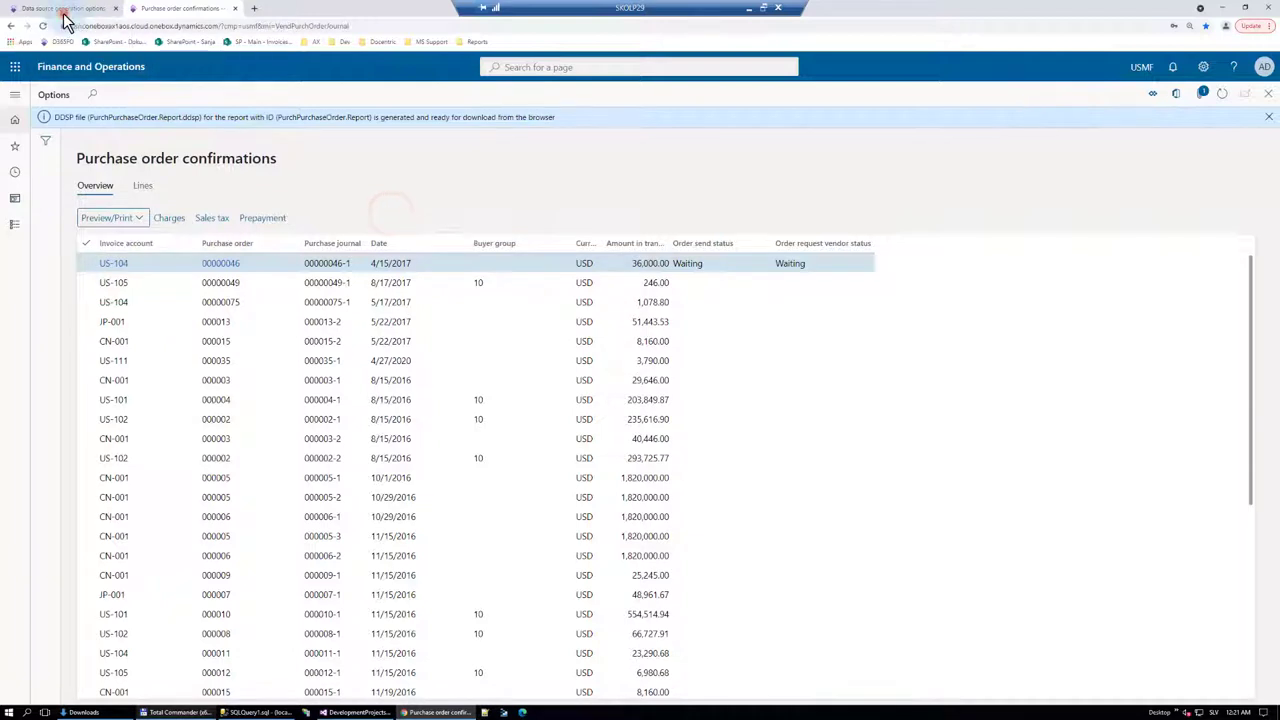
Leave the generation options and set the PurchPurchaseOrder.Report template with the SSRS data source type as the report's default
click(62, 9)
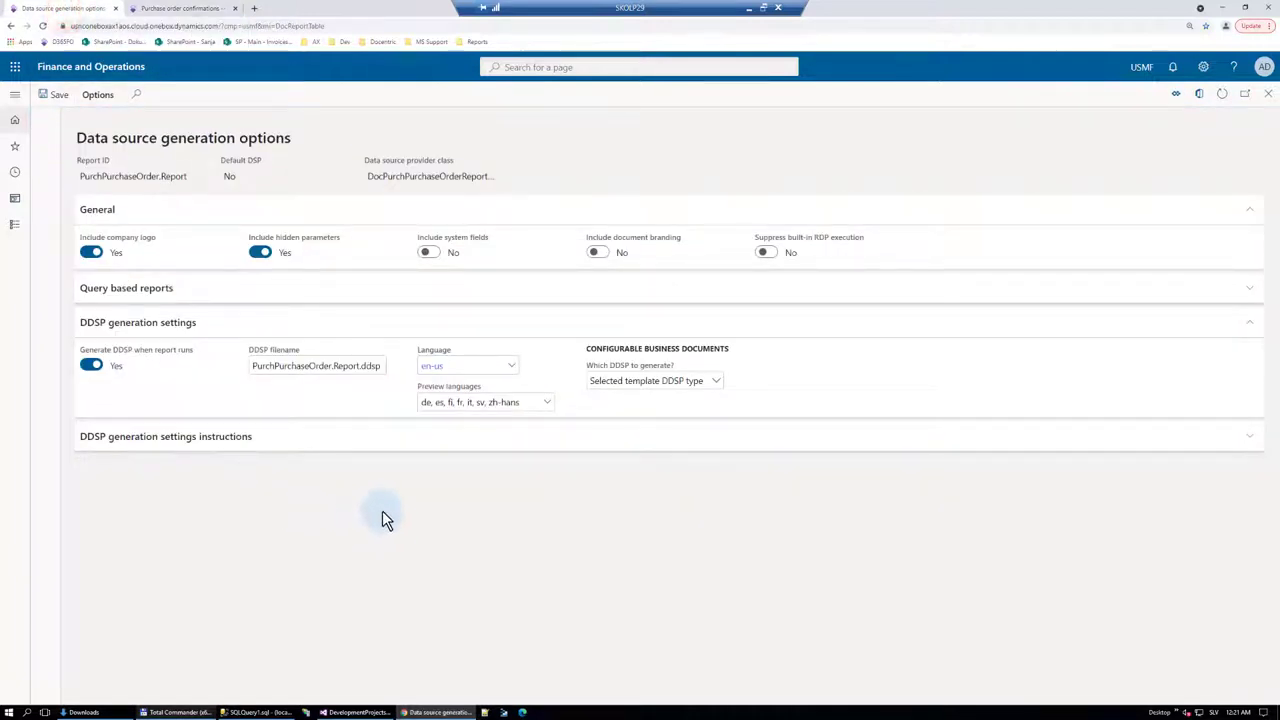
scroll(400, 495, down, 1)
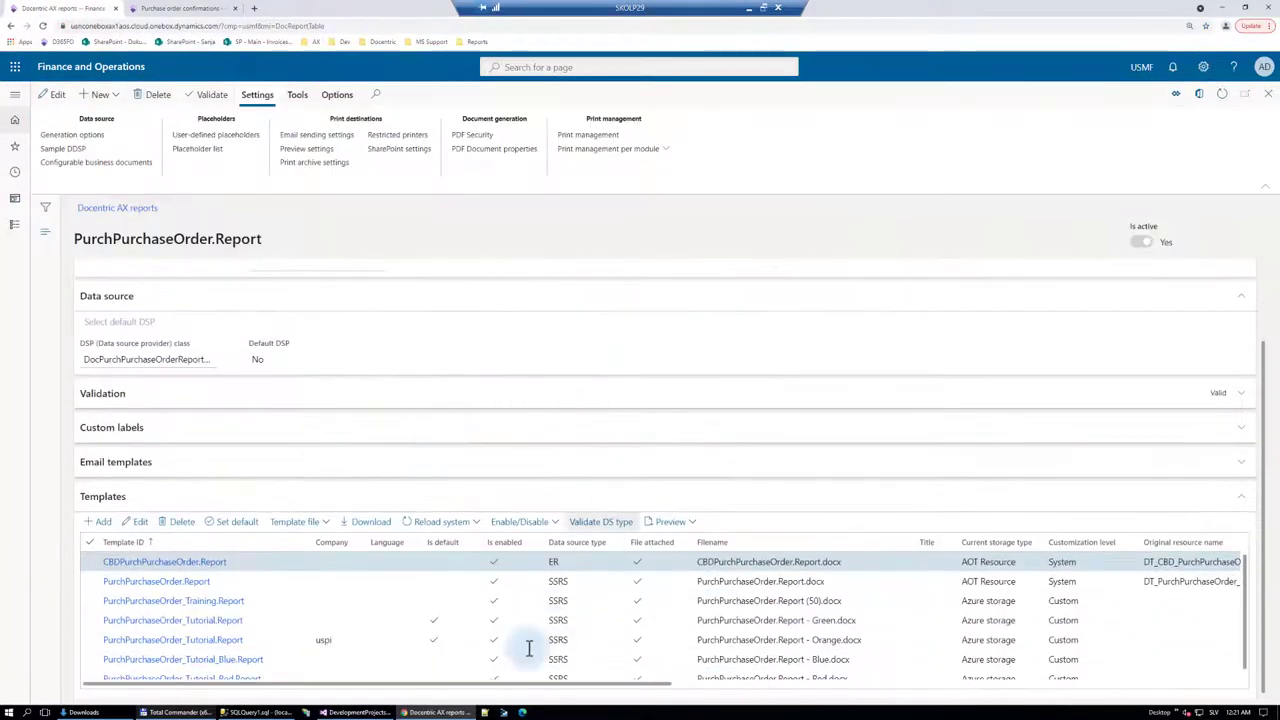
click(90, 581)
click(455, 580)
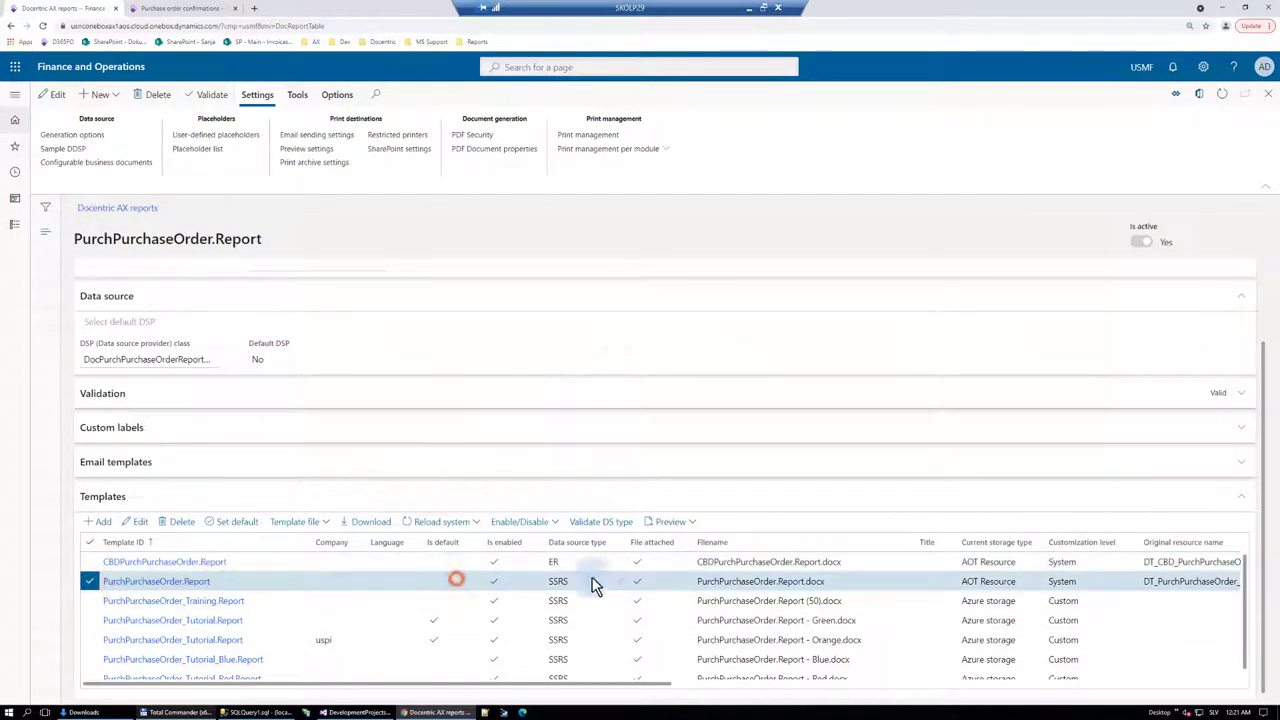
click(233, 521)
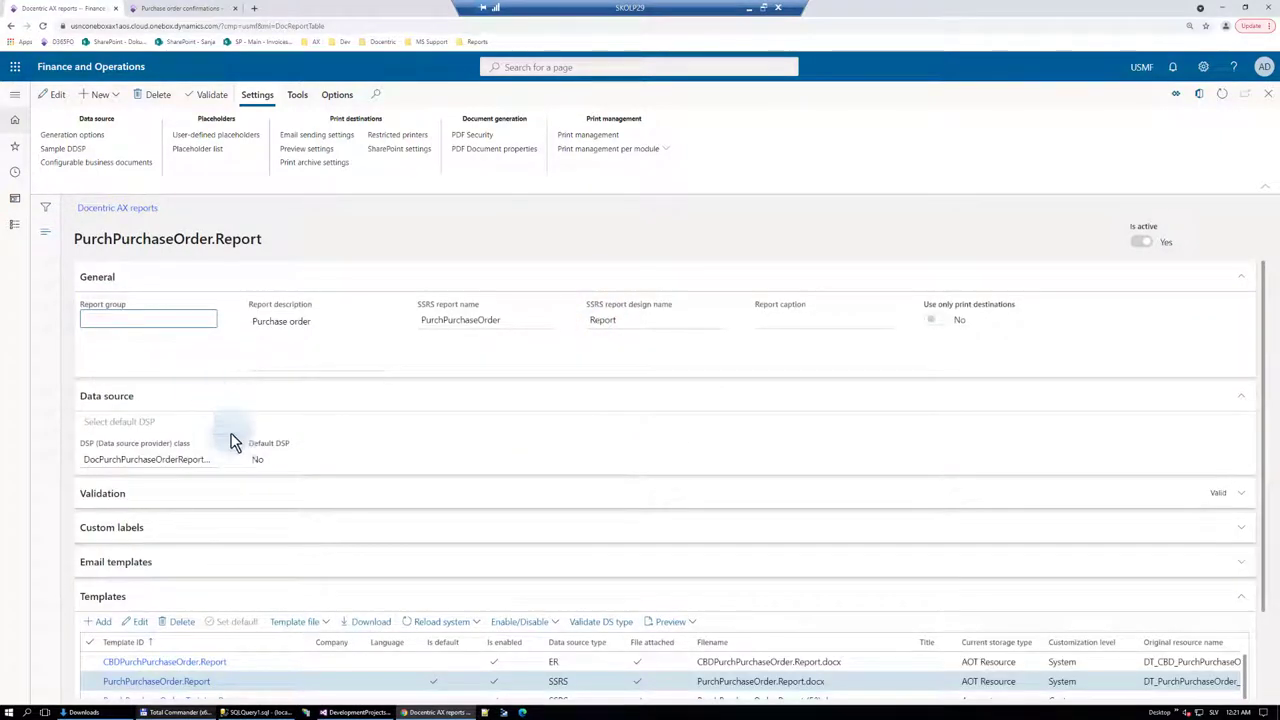
click(110, 497)
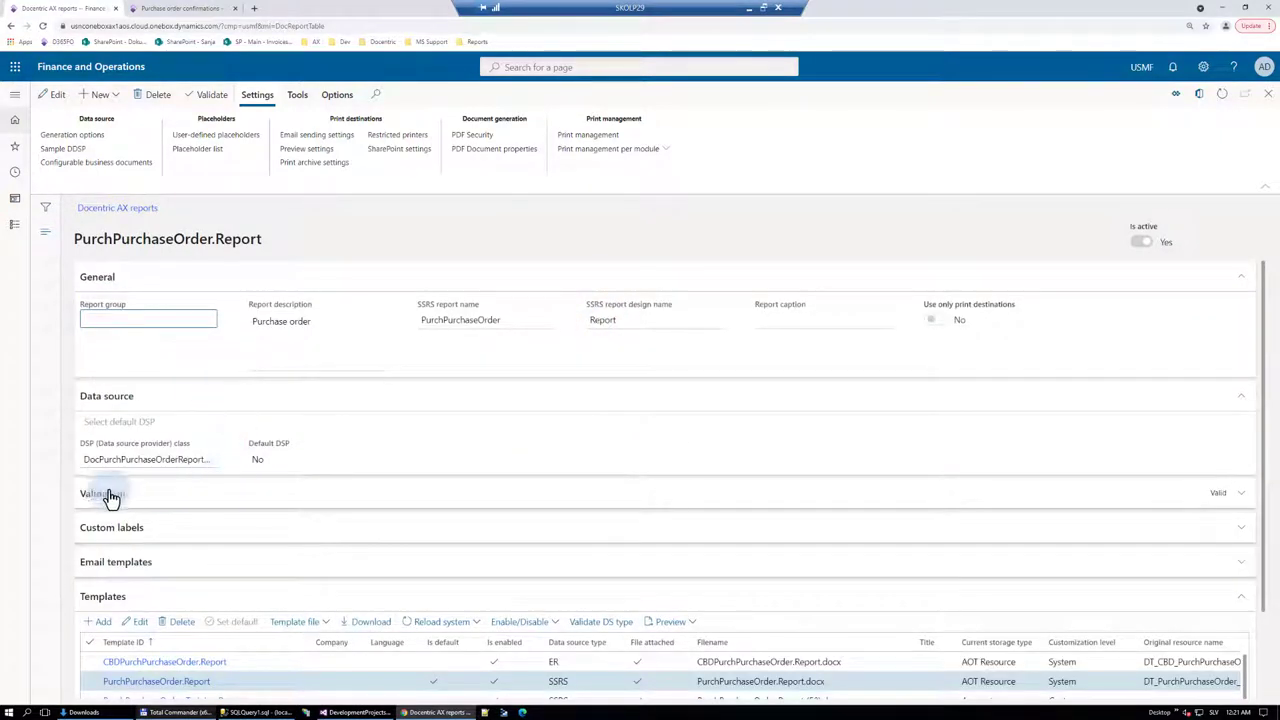
Run the original preview for the first purchase order confirmation and view the resulting document
click(185, 14)
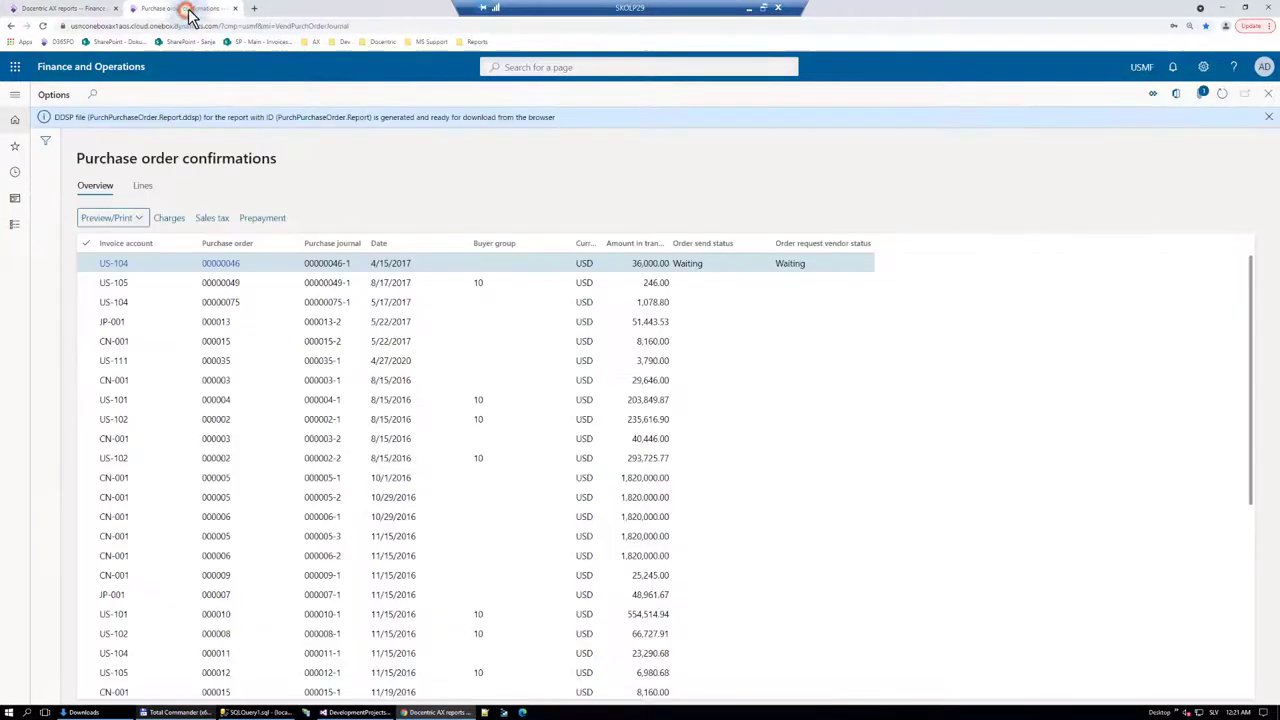
click(132, 218)
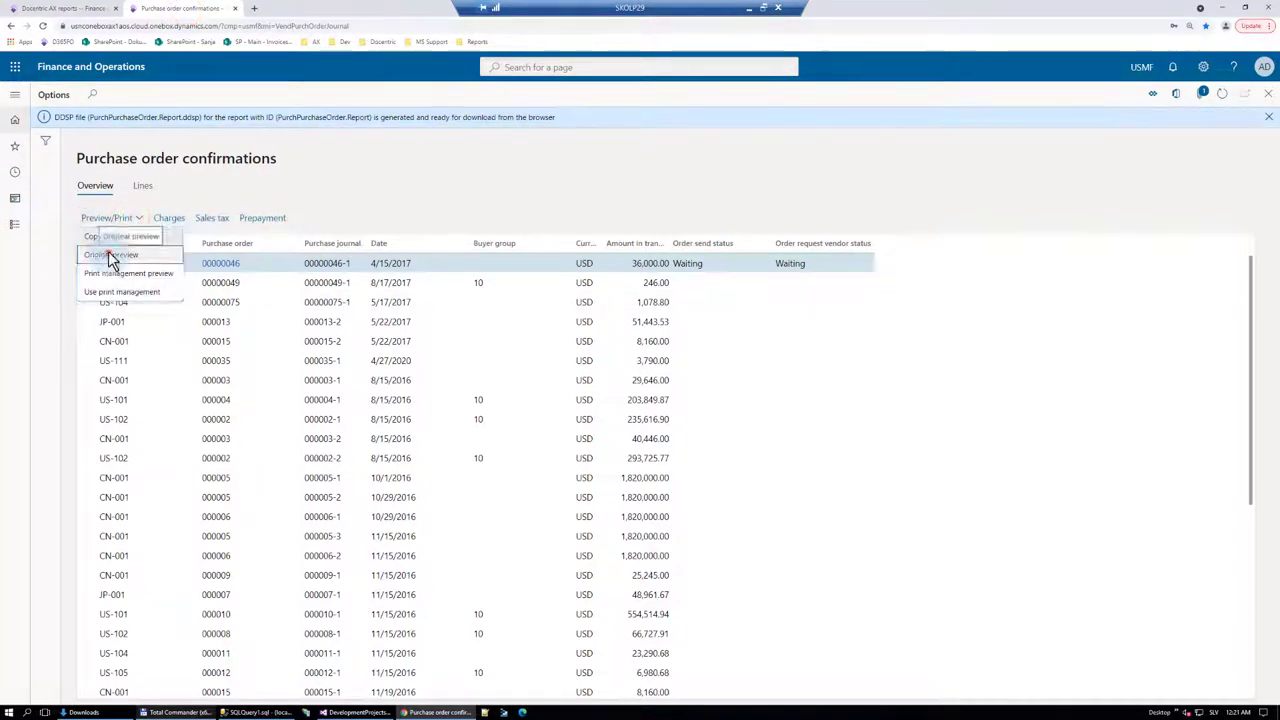
click(111, 257)
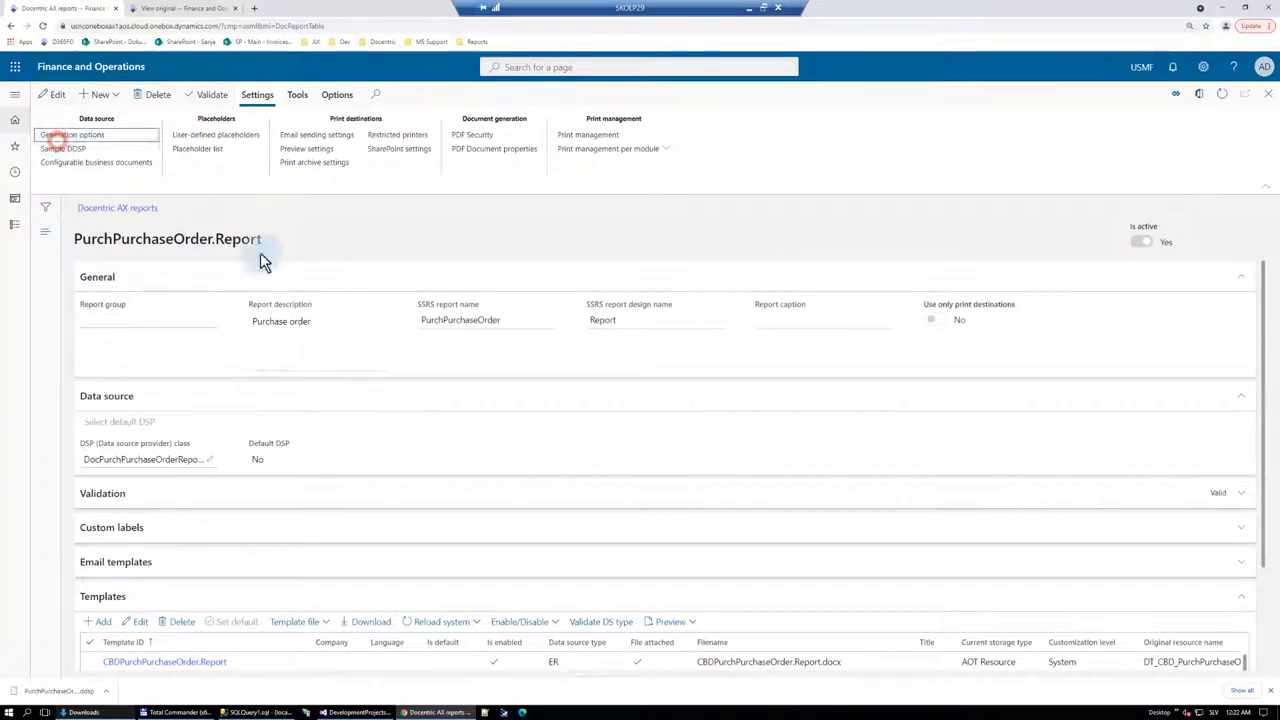
click(188, 9)
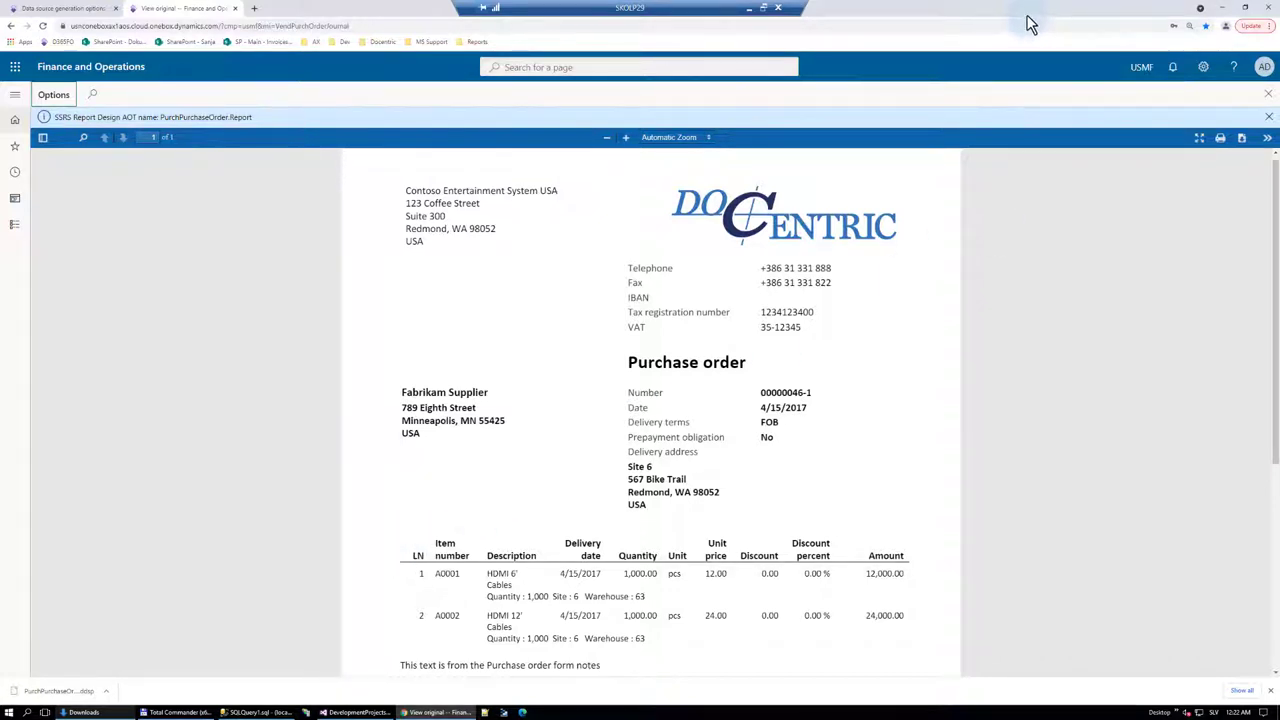
Open the newest PurchPurchaseOrder.Report DDSP file from the Downloads folder in Notepad++ and minimize the folder window
click(110, 698)
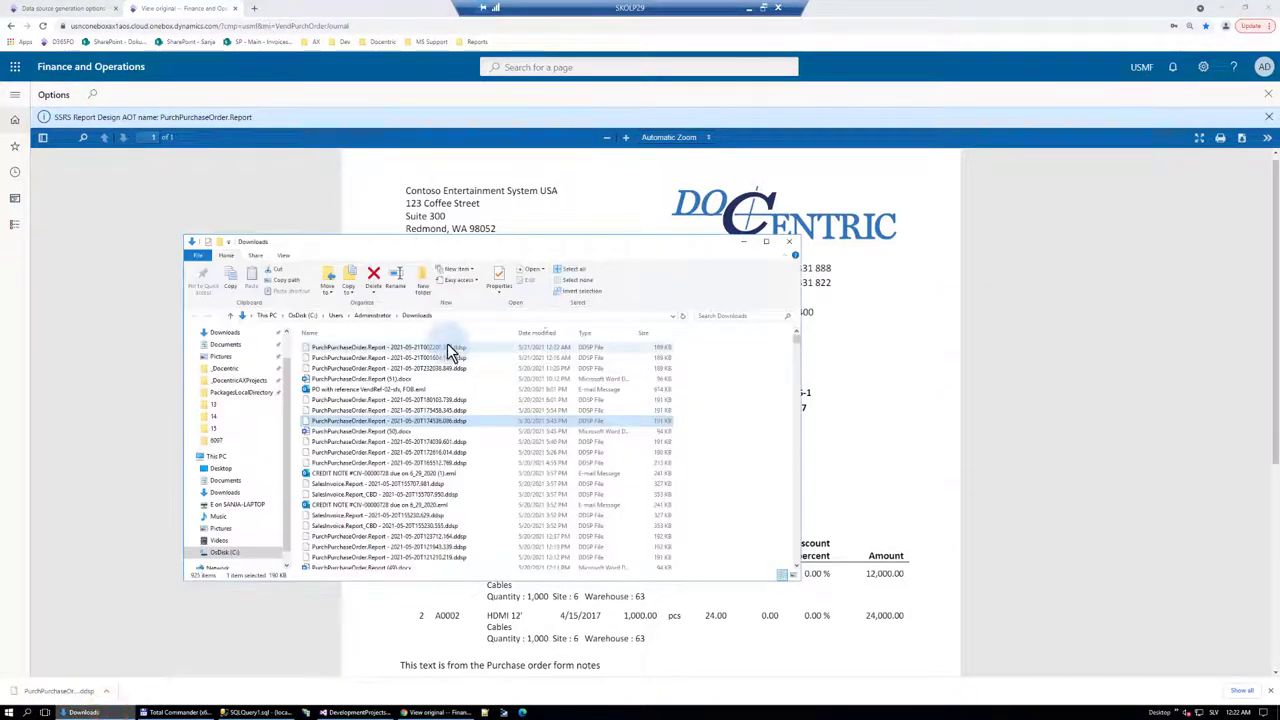
click(448, 348)
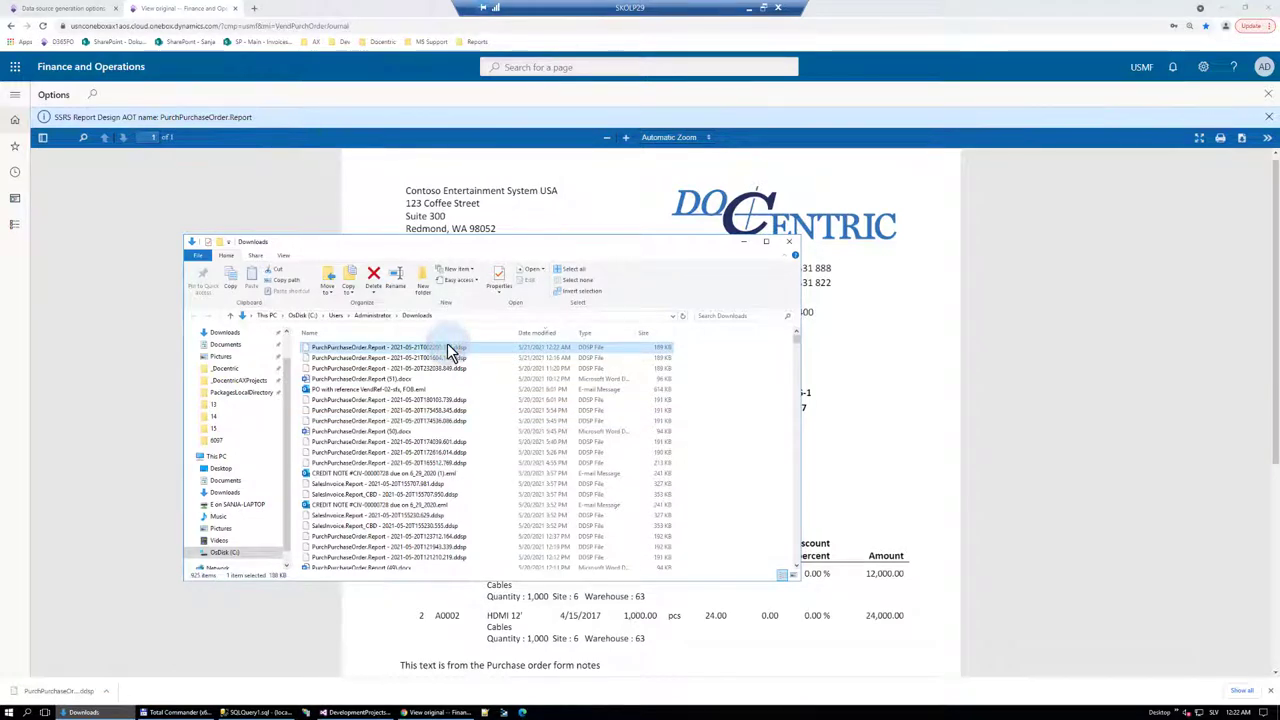
right_click(449, 352)
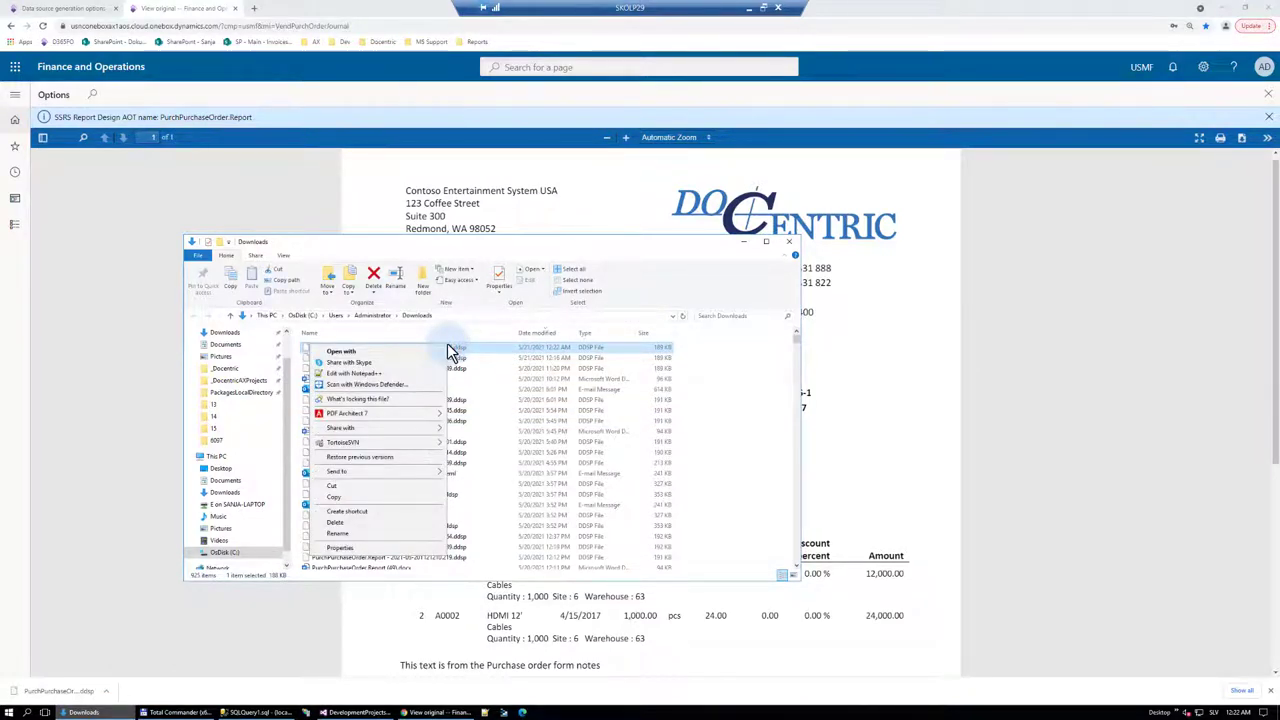
click(394, 374)
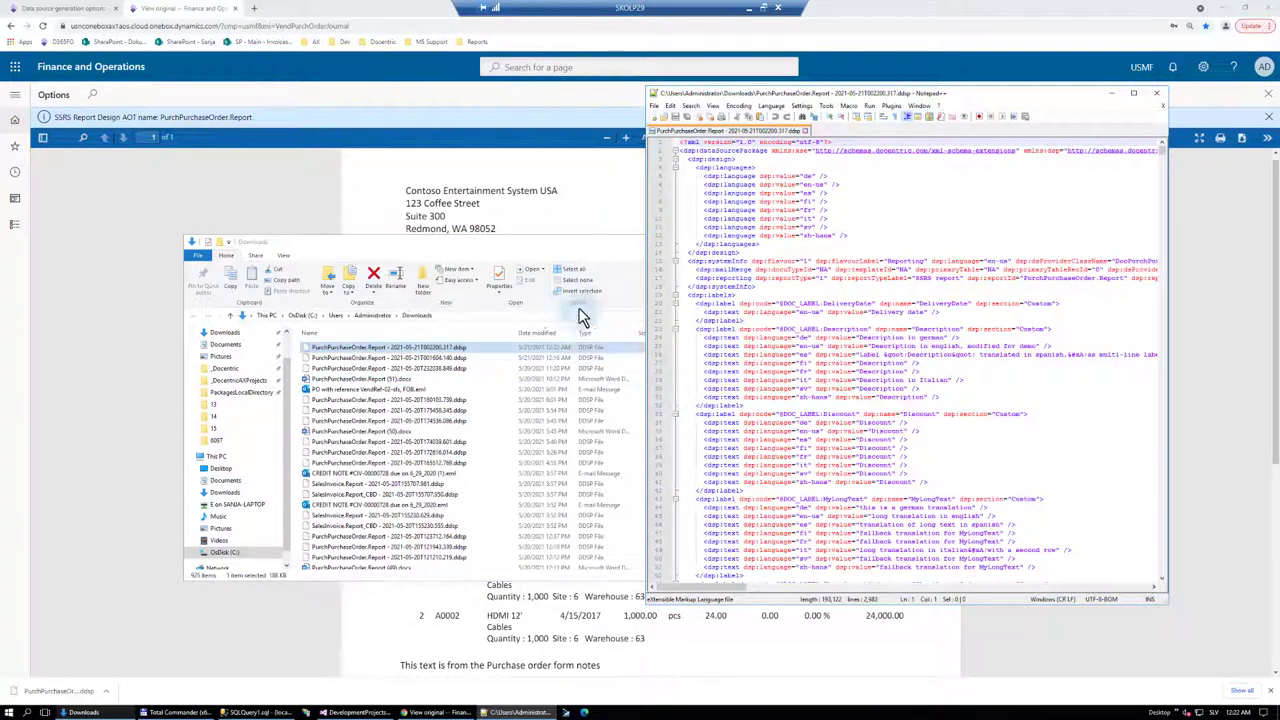
click(577, 241)
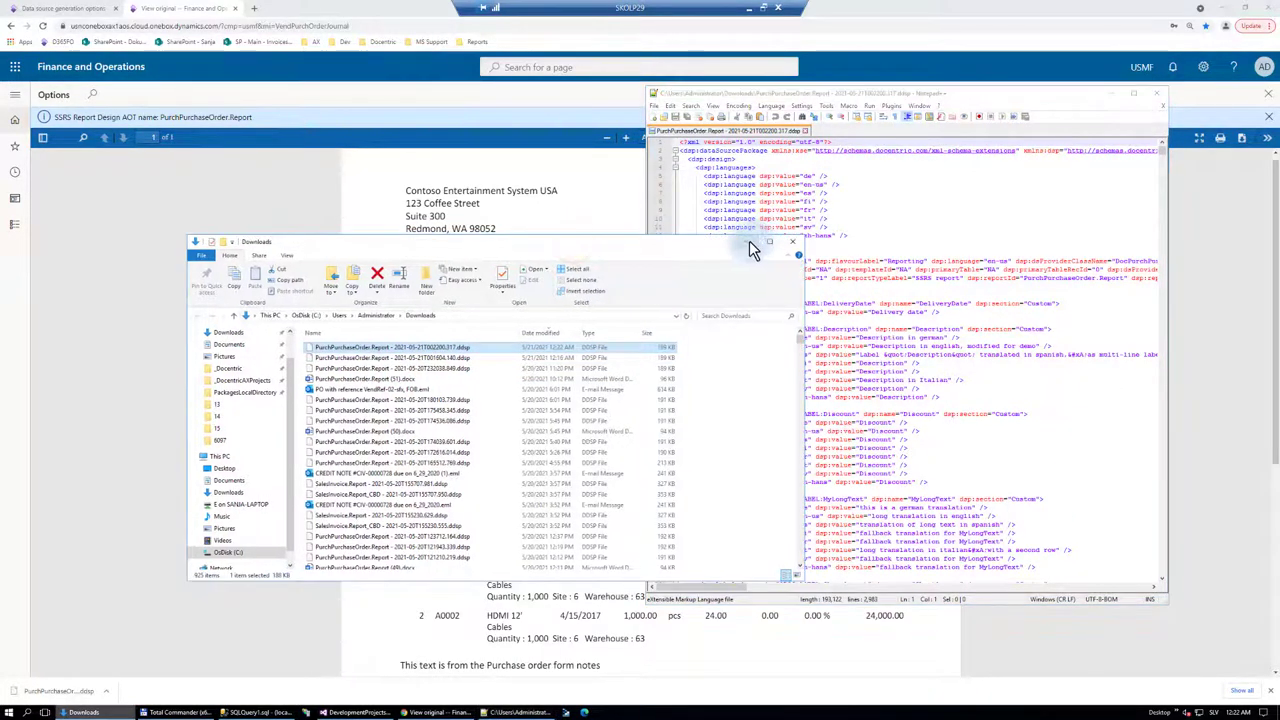
click(749, 241)
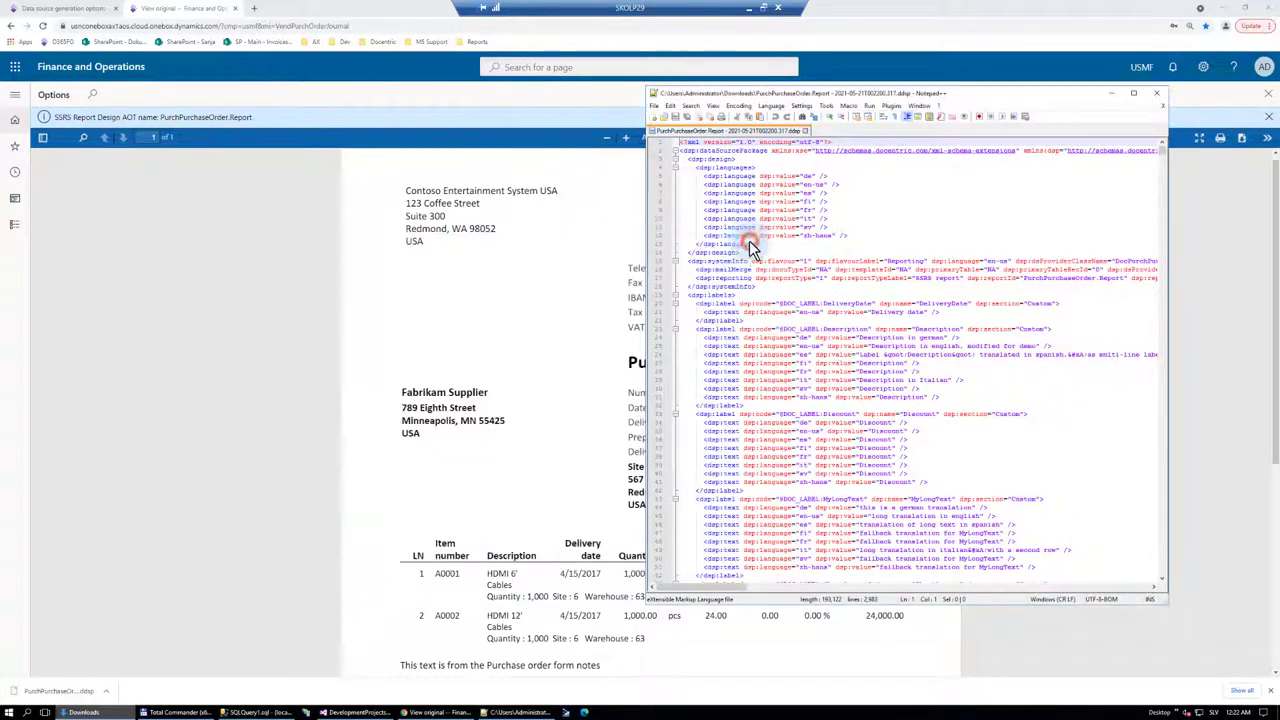
Compare the preview languages in the generation options with the DDSP file and examine its schema around the CurrentWorker element
click(68, 12)
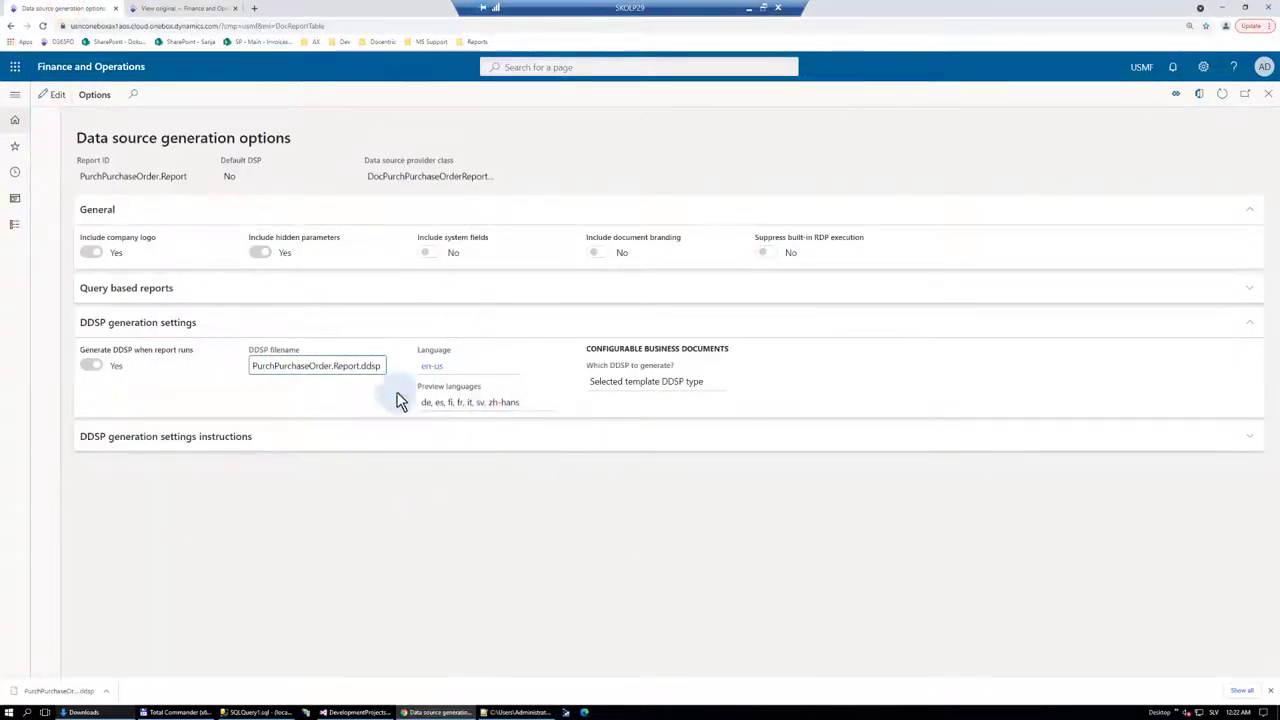
click(520, 712)
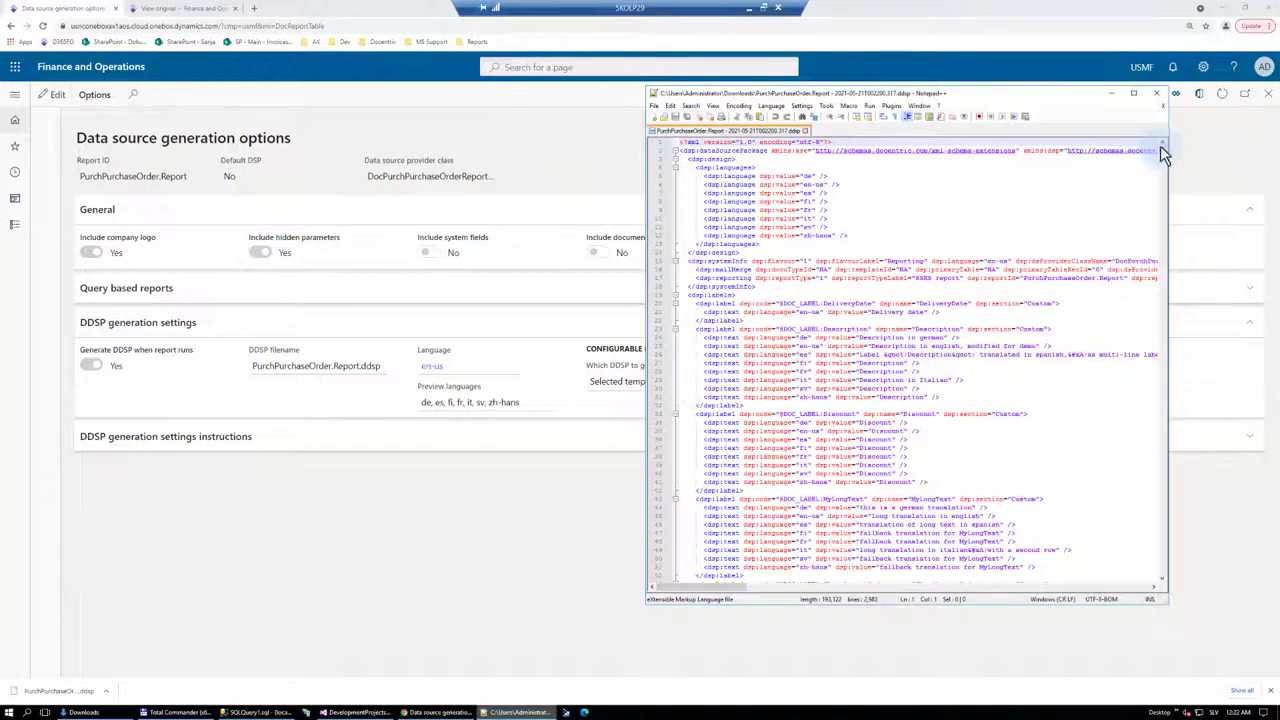
drag(1161, 149, 1168, 425)
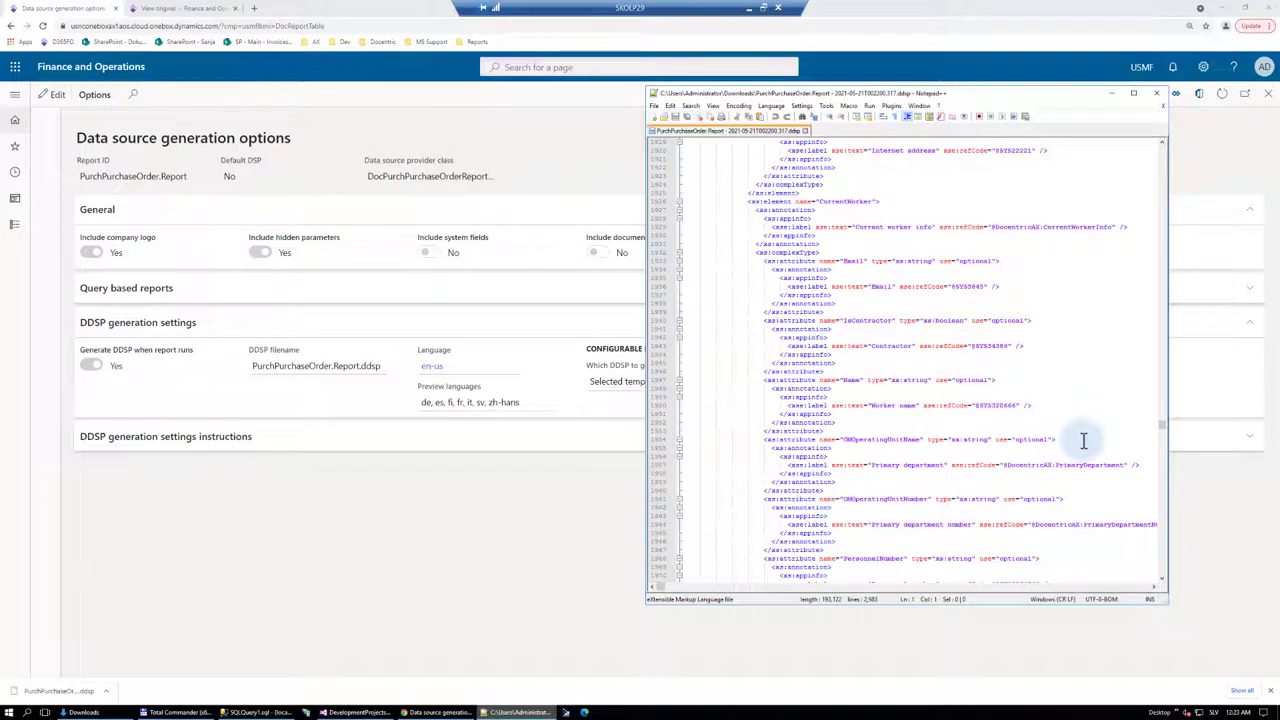
click(1086, 286)
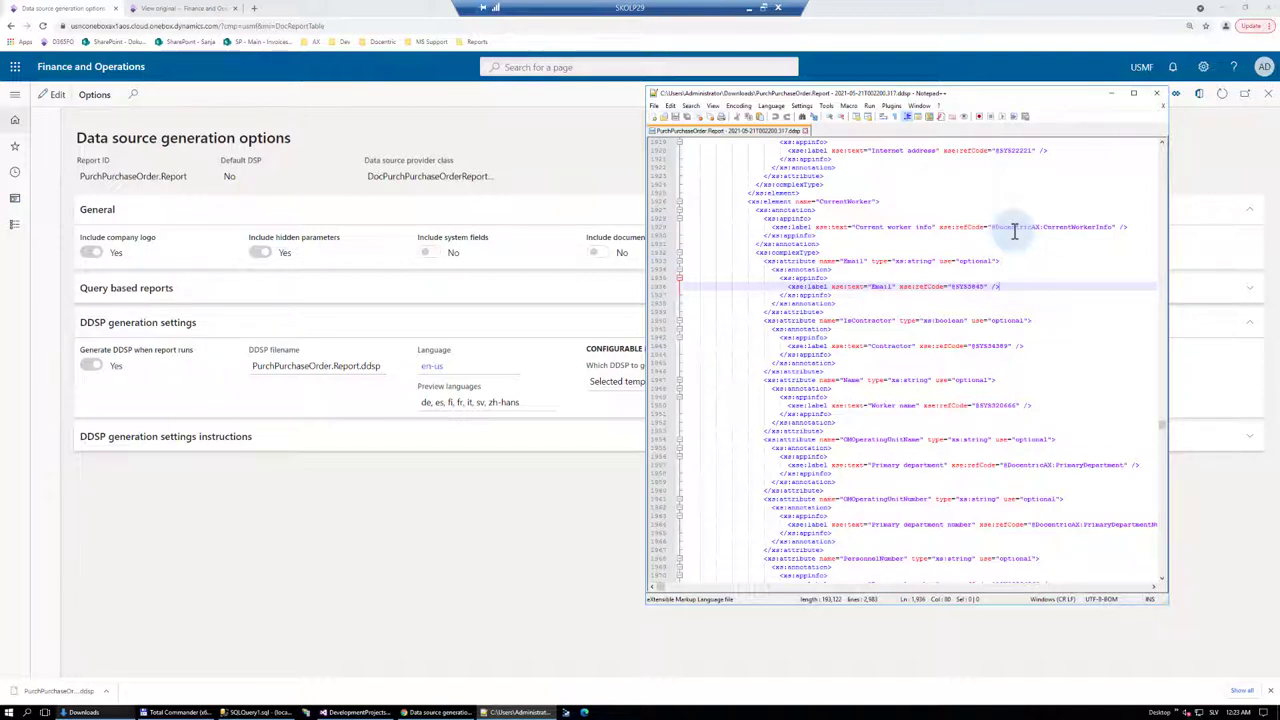
Switch to Word and create a blank document
click(8, 713)
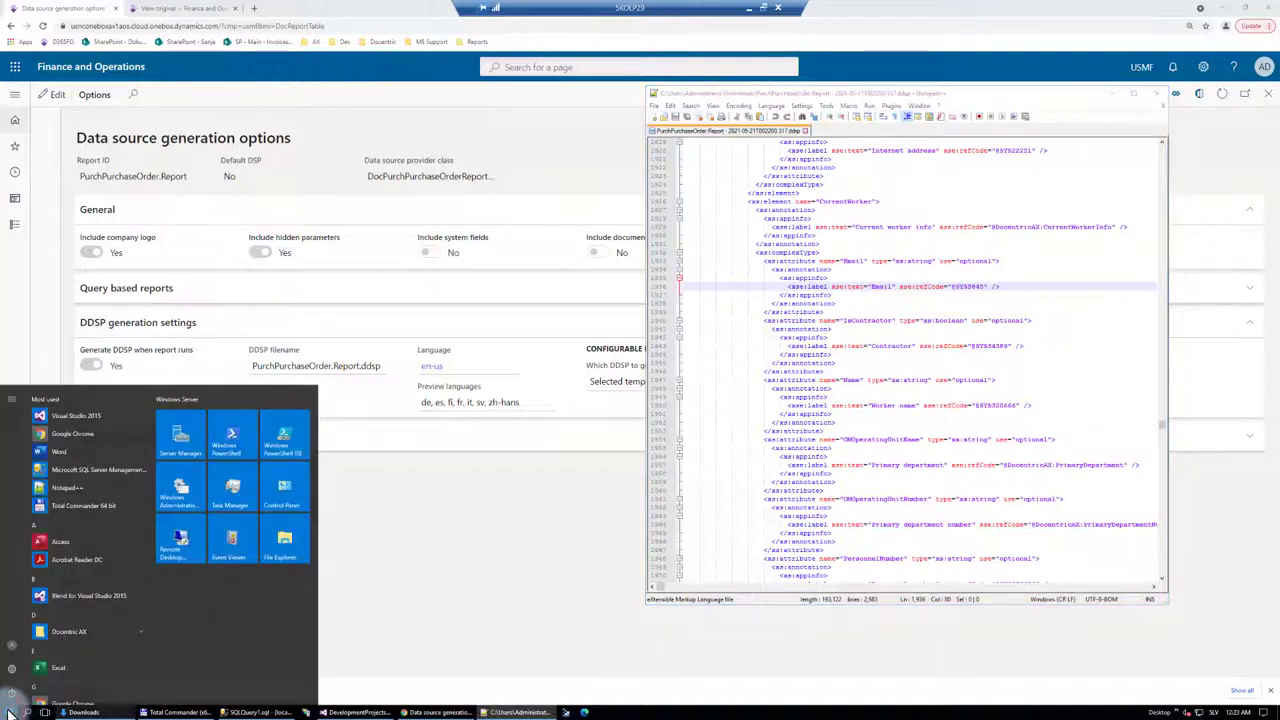
text(word)
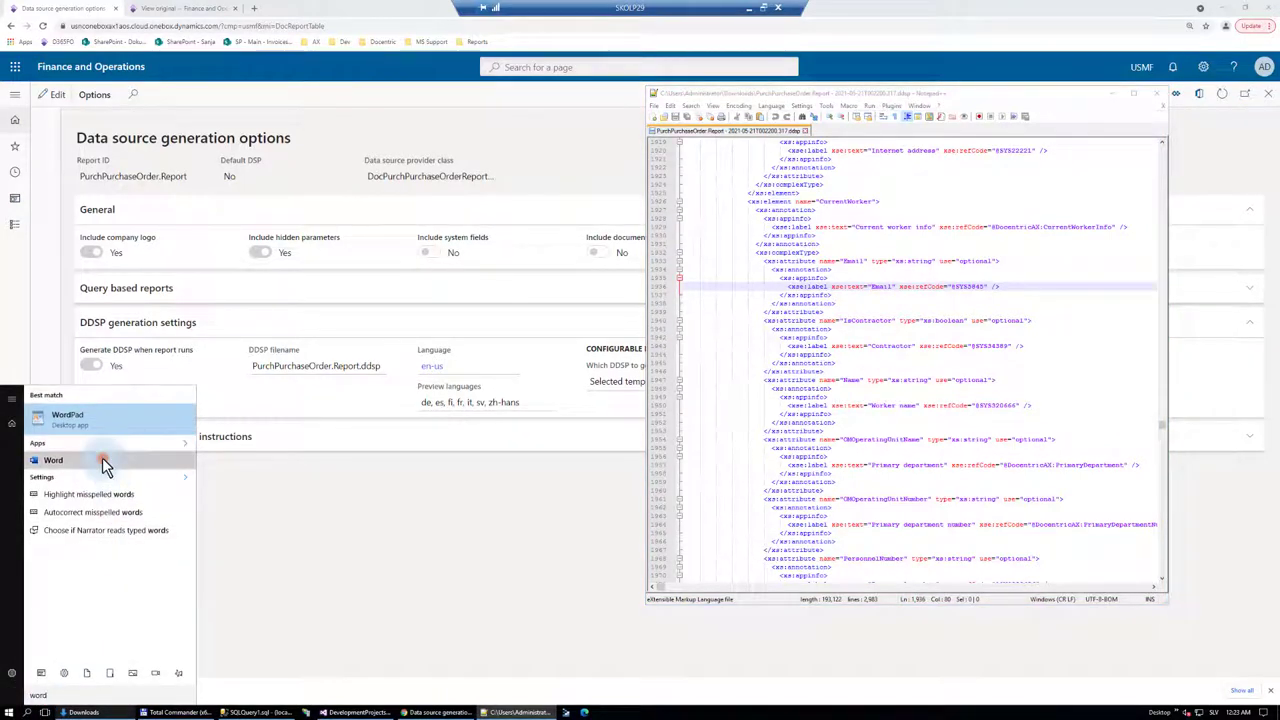
click(102, 457)
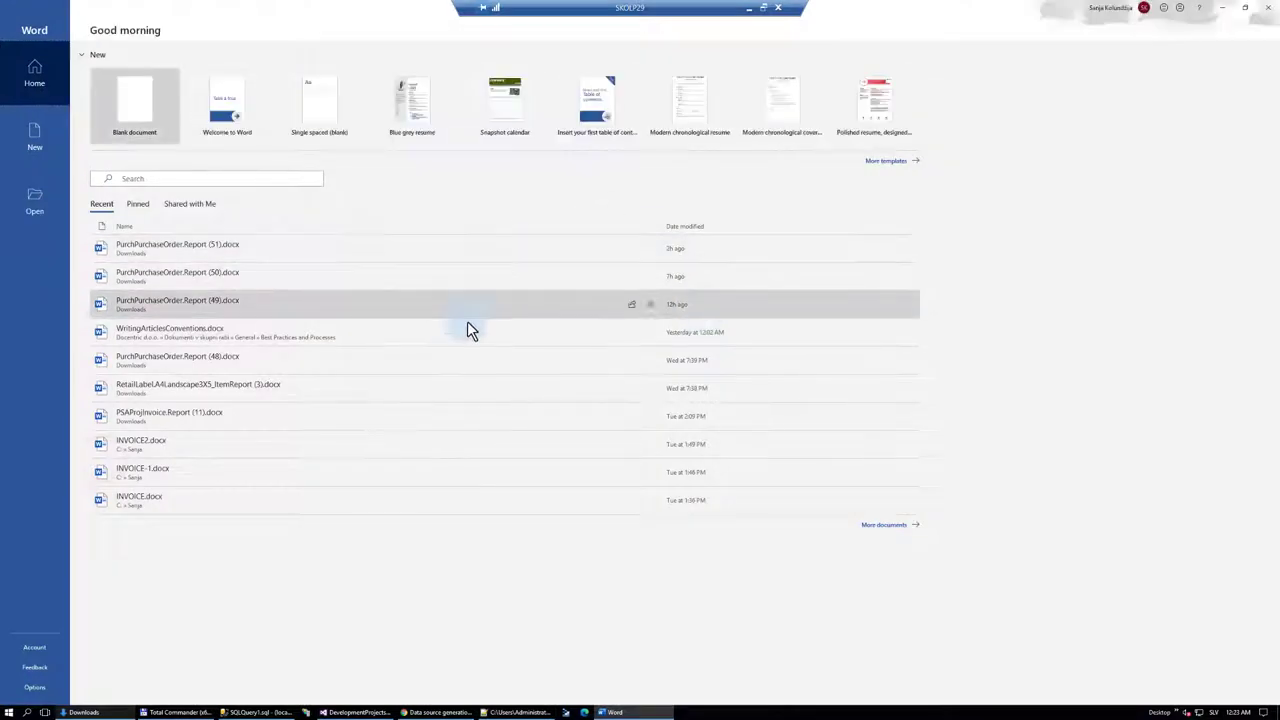
click(135, 100)
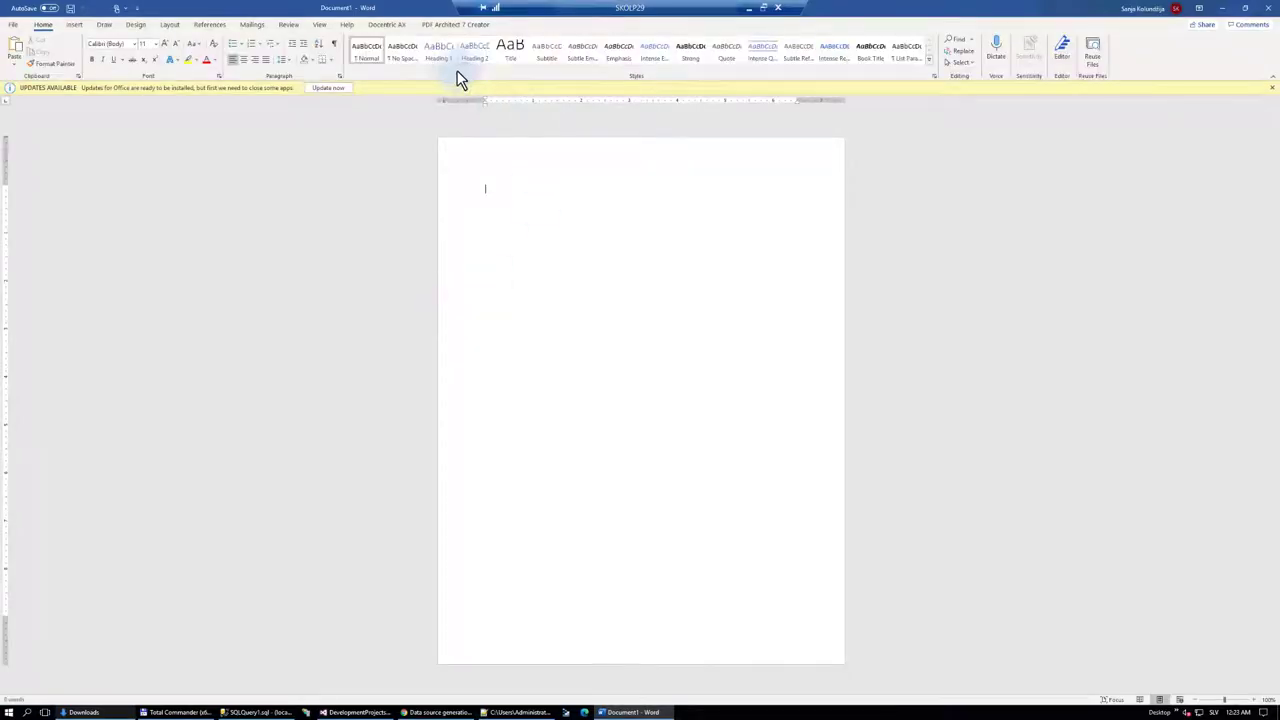
Use the blank document as a Docentric AX template and load the downloaded DDSP file as its data source
click(392, 26)
click(30, 52)
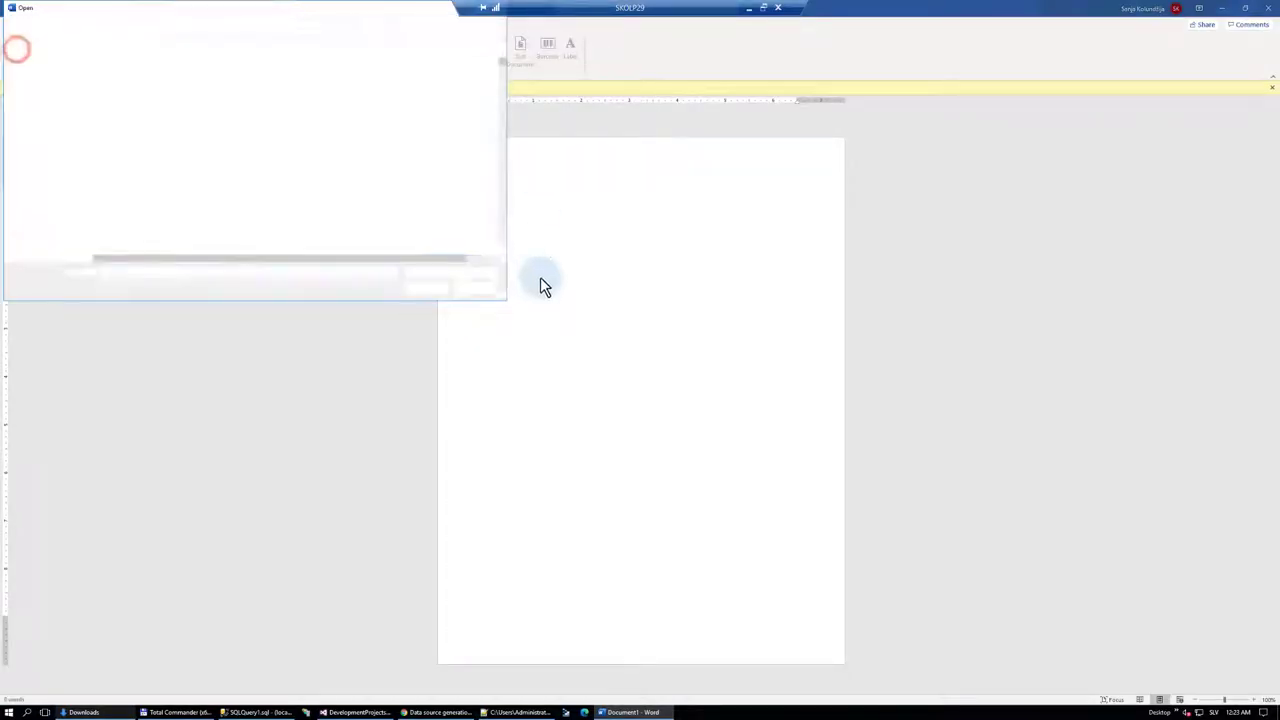
double_click(213, 69)
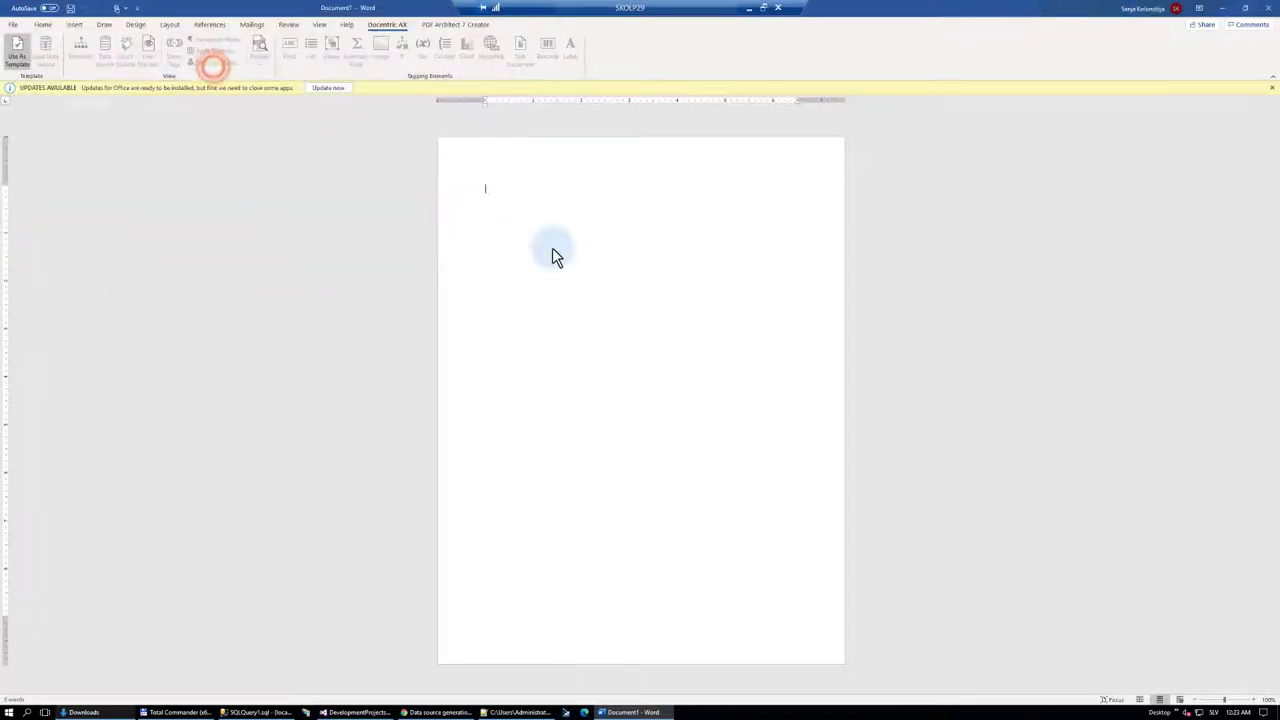
Widen the data source view and examine the PurchOrderHeader fields under MainData
drag(1200, 109, 905, 110)
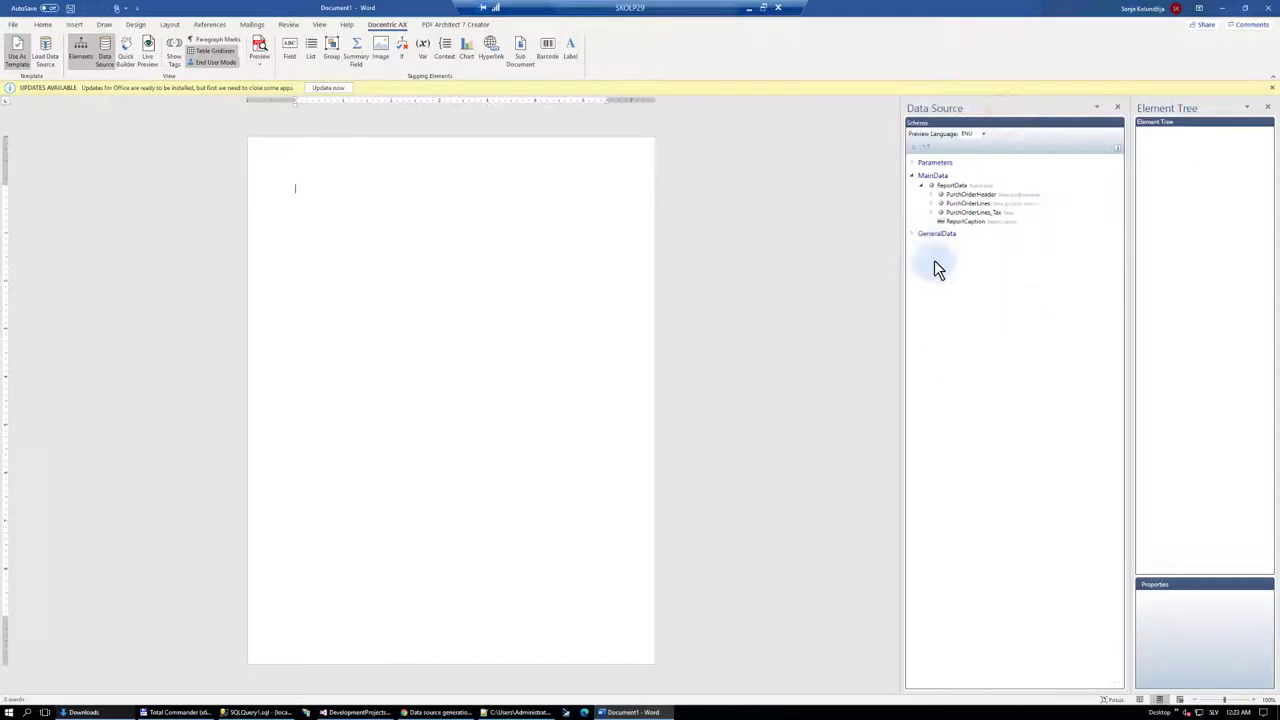
click(931, 195)
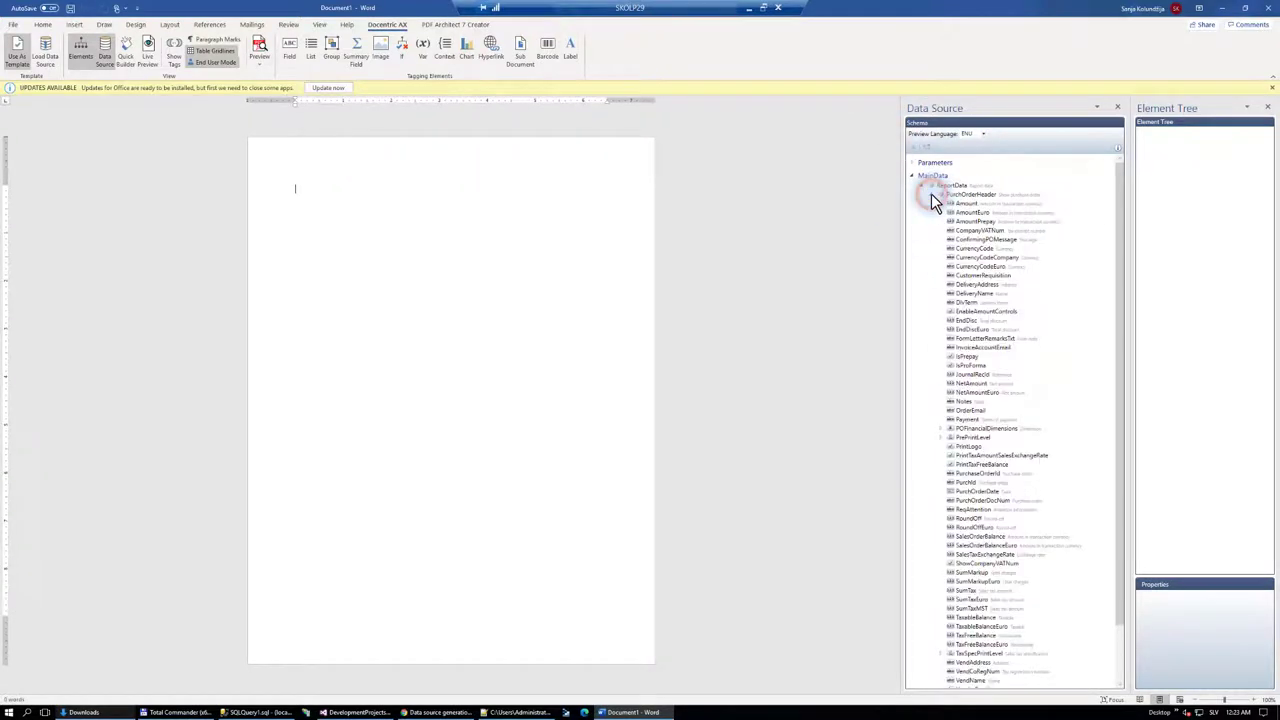
click(931, 195)
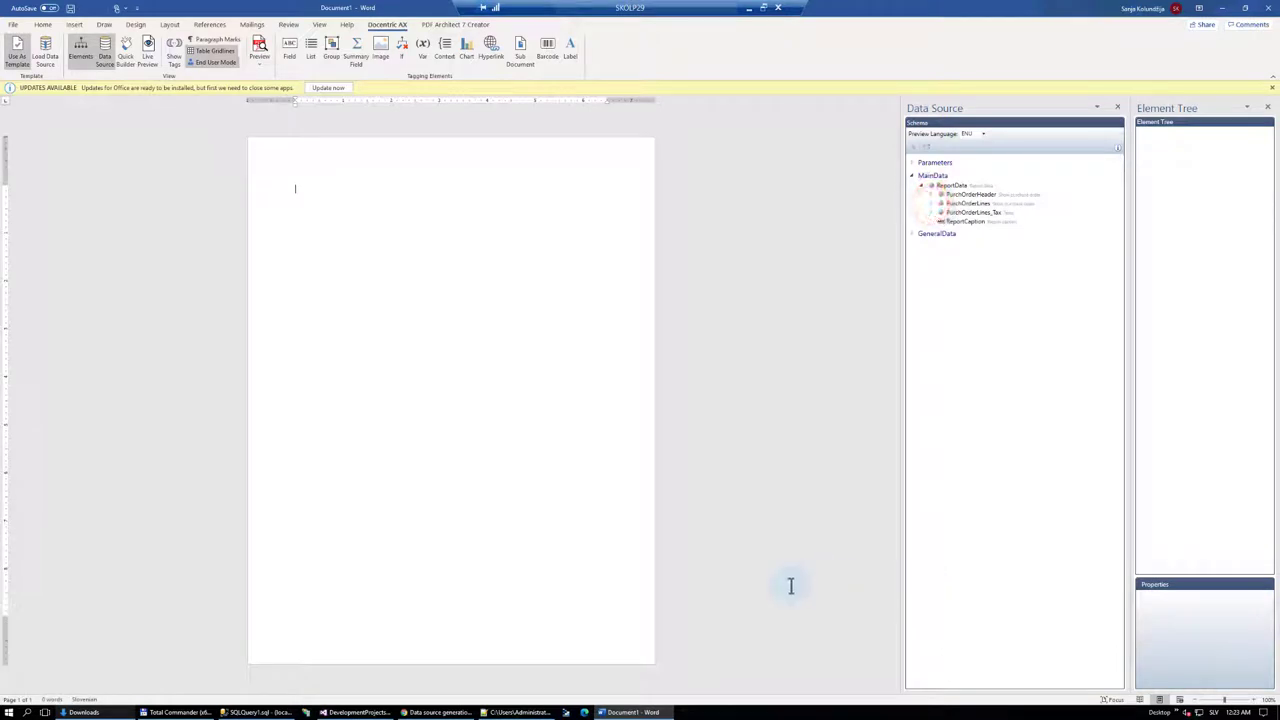